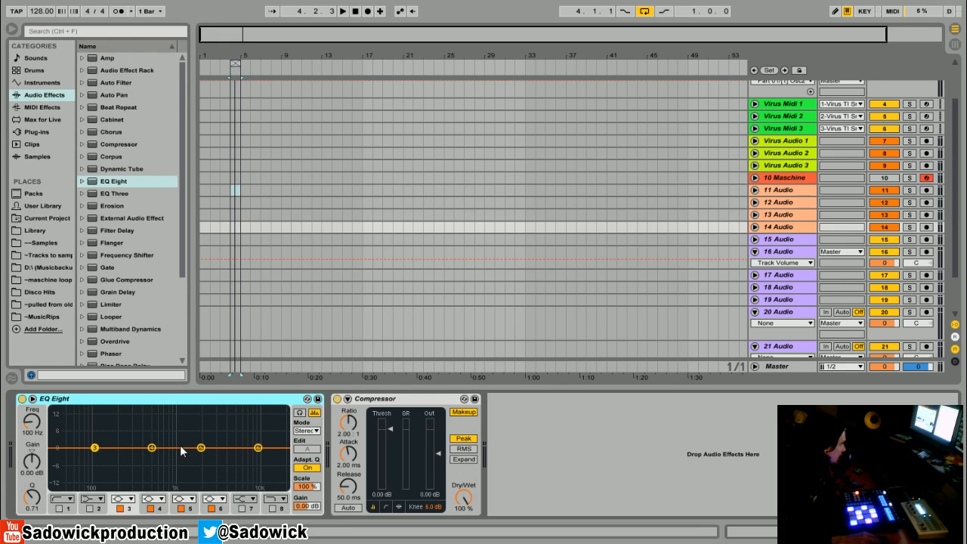
Boost EQ Eight band 5 by 15 dB at 3.60 kHz, narrow its Q to 2.20, and move it to a low-frequency cut.
drag(203, 453, 209, 409)
drag(37, 501, 38, 485)
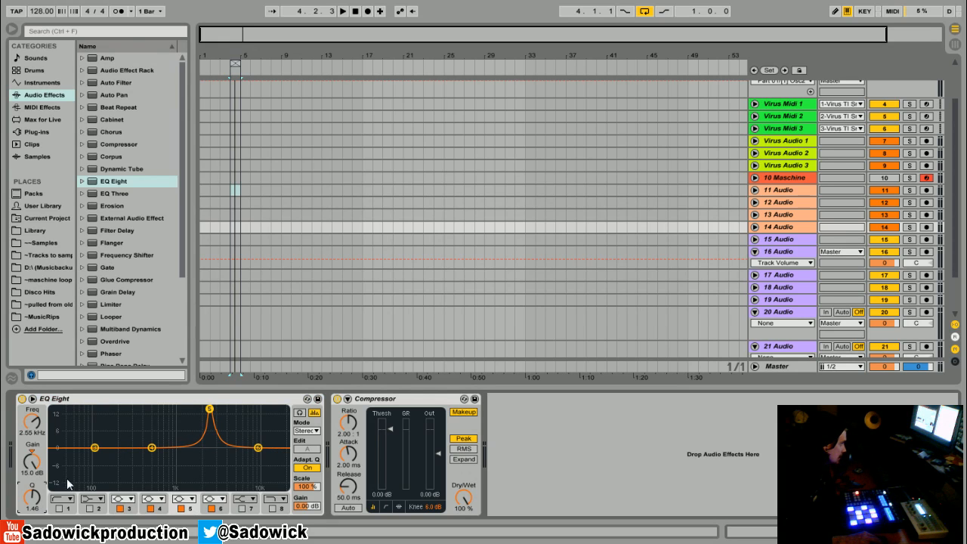
drag(209, 409, 221, 409)
drag(34, 496, 34, 480)
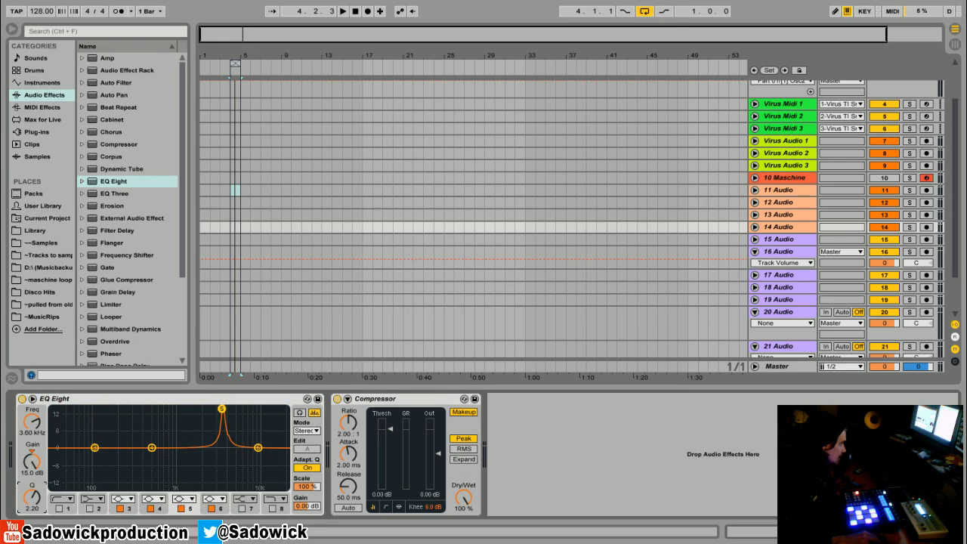
drag(221, 409, 112, 473)
Turn band 6 into a very narrow 15 dB boost at 4.17 kHz with a Q of 16.6.
drag(258, 447, 231, 431)
drag(31, 496, 32, 438)
drag(231, 431, 227, 409)
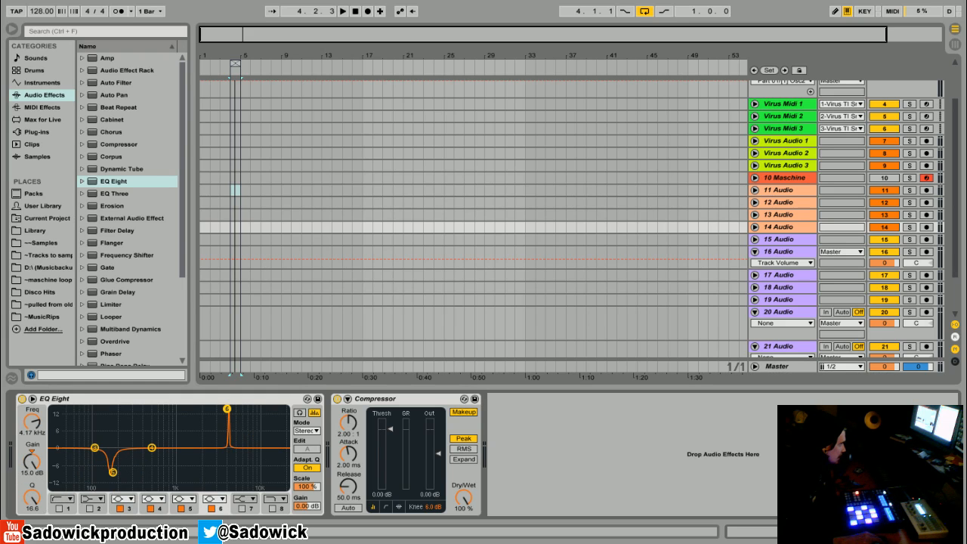
Widen band 6 to a Q of 1.34 and reposition it to a 7.07 dB boost at 2.59 kHz.
drag(32, 499, 32, 529)
drag(228, 413, 221, 440)
drag(44, 501, 43, 491)
drag(221, 442, 242, 442)
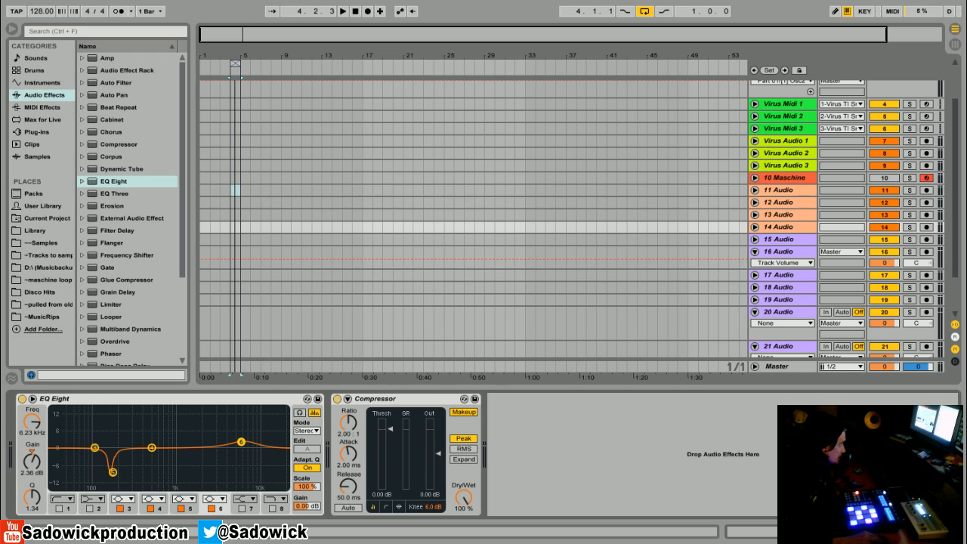
drag(241, 442, 234, 441)
drag(235, 445, 210, 430)
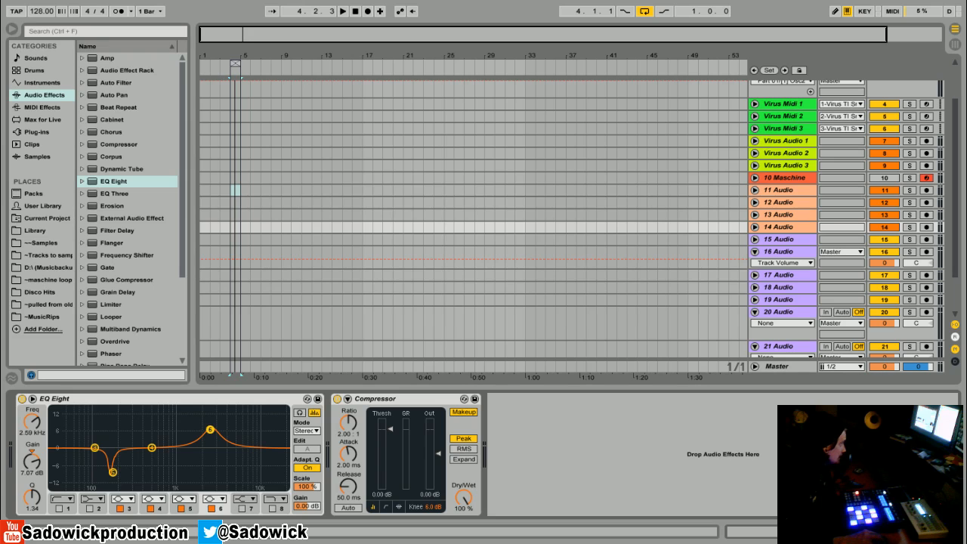
Flatten band 5, widen band 6 to a Q of 0.56, and sweep it through 501 Hz and 241 Hz to 0.37 dB at 2.41 kHz.
drag(112, 472, 114, 449)
drag(217, 437, 152, 433)
drag(29, 500, 29, 519)
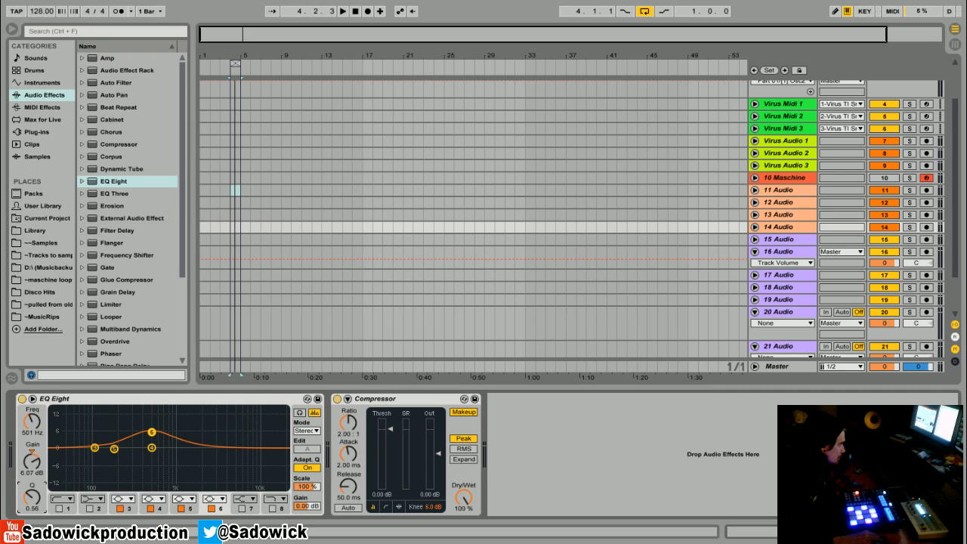
drag(152, 432, 125, 488)
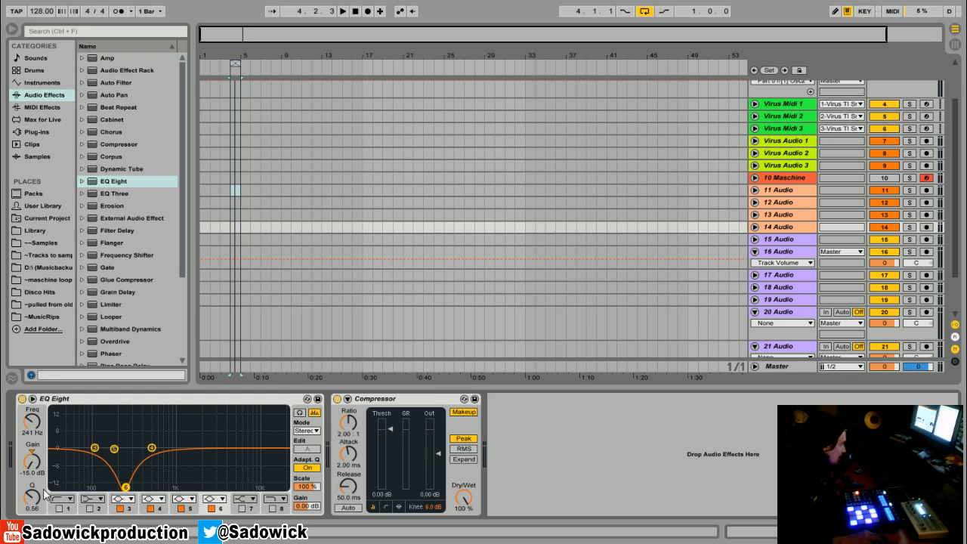
drag(125, 488, 207, 447)
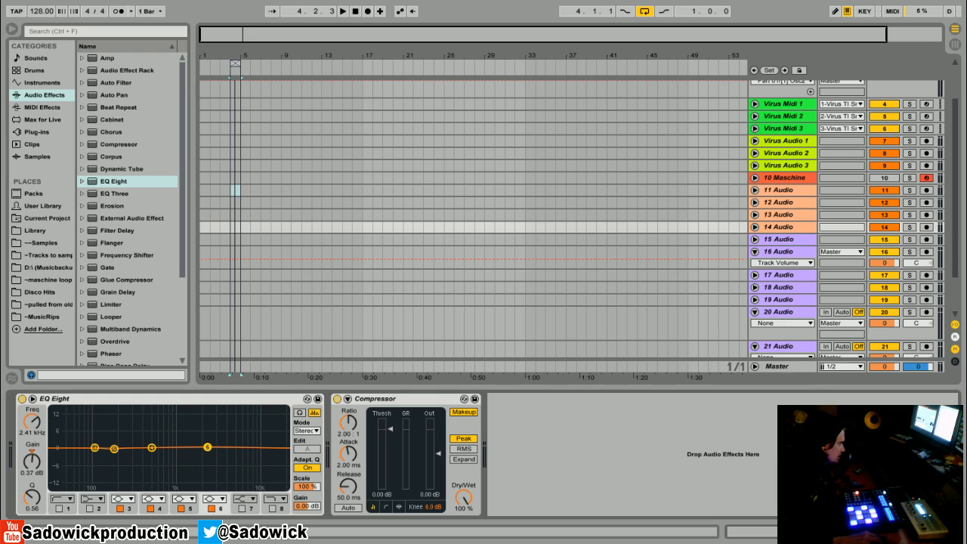
Enable band 1 as a low cut at 220 Hz with a Q of 0.82, and set band 6 to 1.36 dB at 4.57 kHz.
drag(96, 447, 123, 455)
click(60, 508)
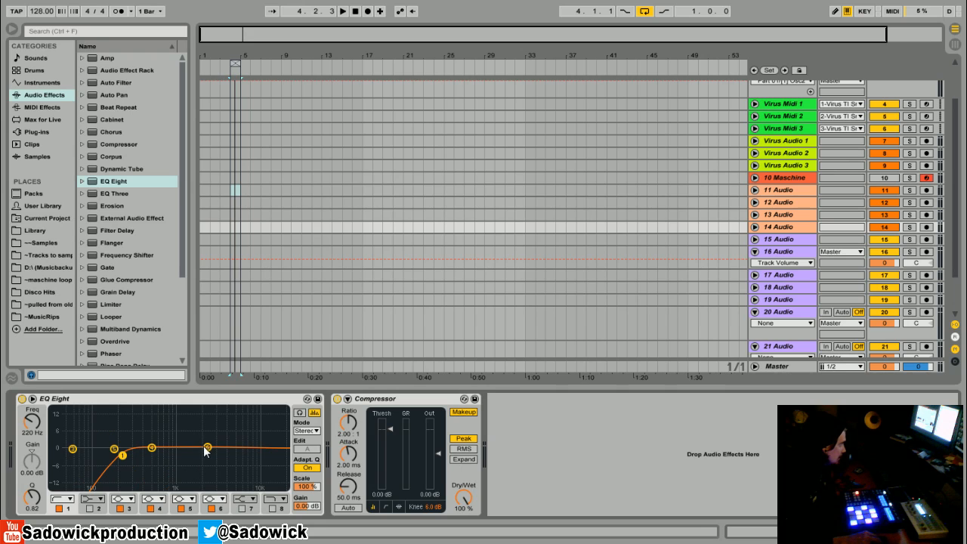
drag(208, 448, 230, 445)
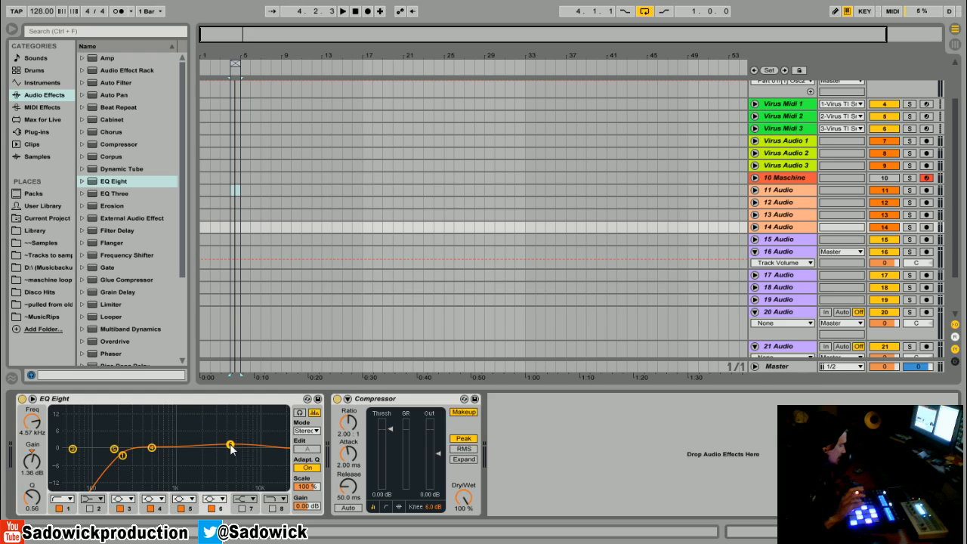
Try band 6 as a 3.84 dB cut at 835 Hz and a 10 dB boost at 4.17 kHz, and return it to nearly flat.
drag(230, 447, 178, 454)
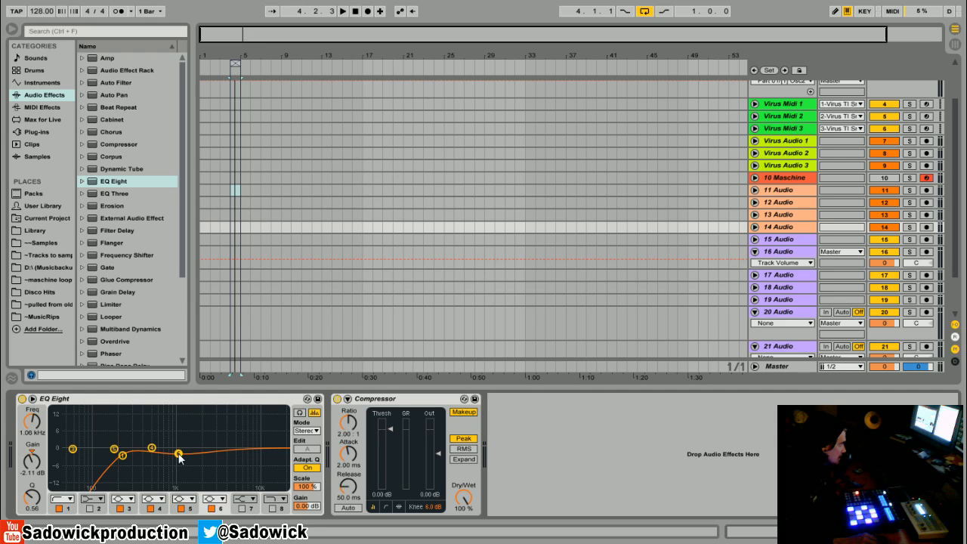
drag(179, 455, 170, 459)
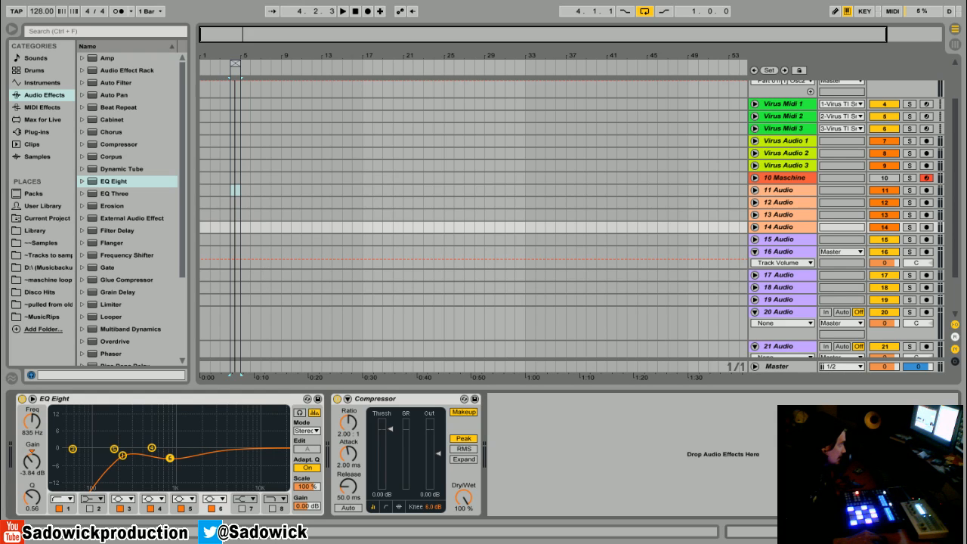
drag(170, 458, 222, 428)
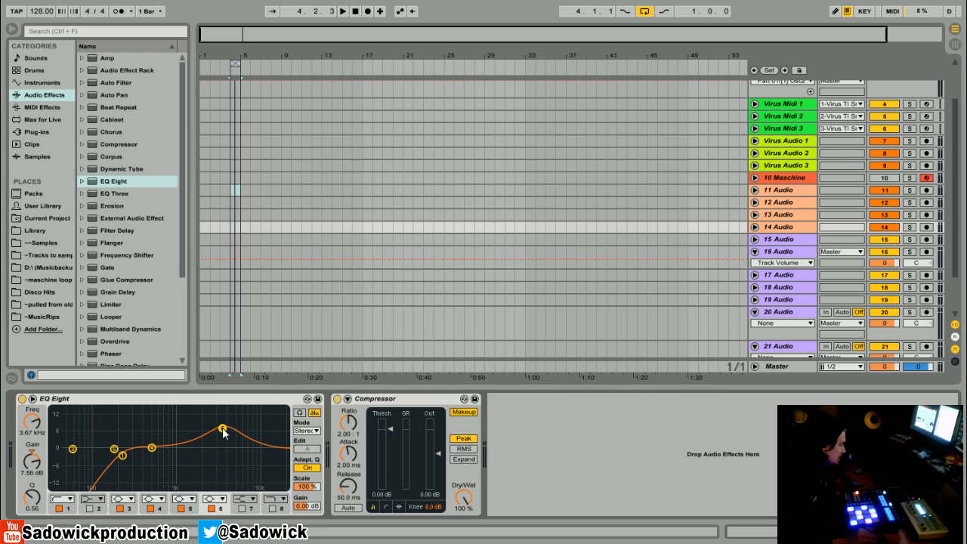
mouse_move(224, 431)
mouse_down()
mouse_move(227, 418)
mouse_move(201, 428)
mouse_move(227, 422)
mouse_up()
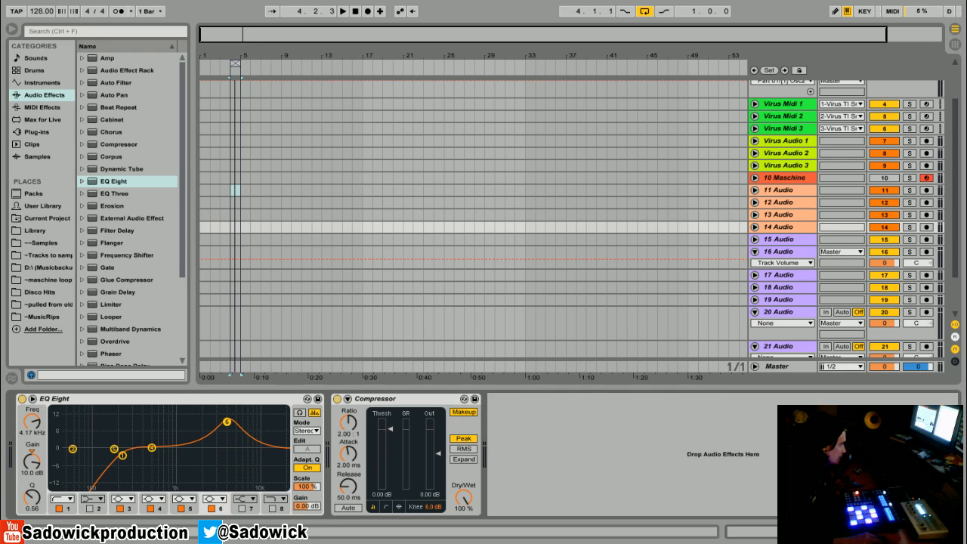
drag(227, 421, 237, 446)
Try resonant low-cut settings on band 1 from 144 Hz with Q 2.61, ending at 183 Hz with Q 0.93.
drag(122, 456, 108, 438)
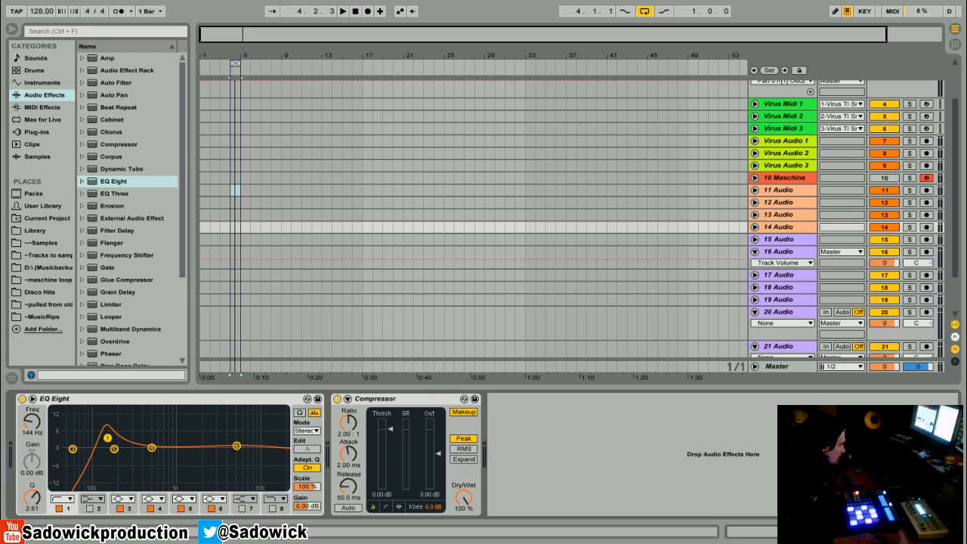
drag(108, 438, 96, 446)
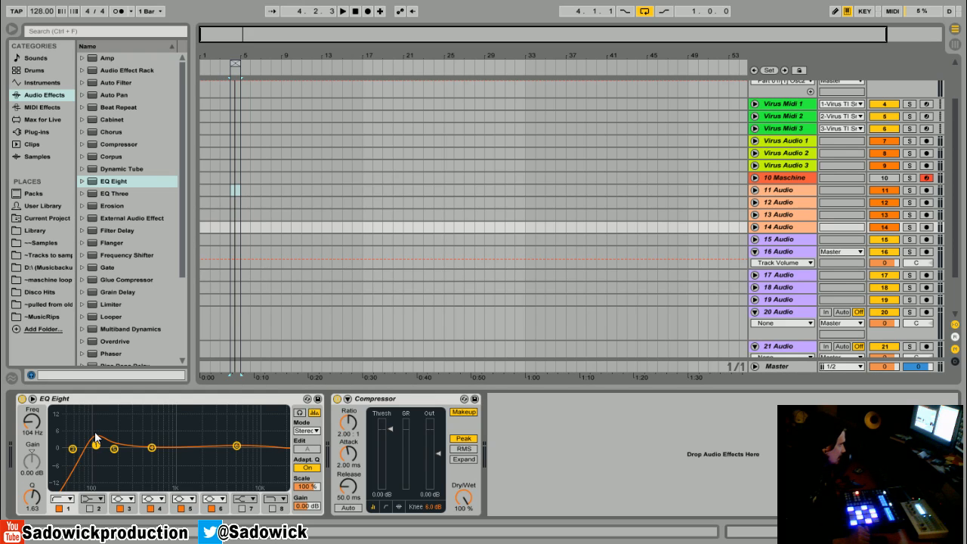
mouse_move(96, 445)
mouse_down()
mouse_move(131, 443)
mouse_move(91, 451)
mouse_up()
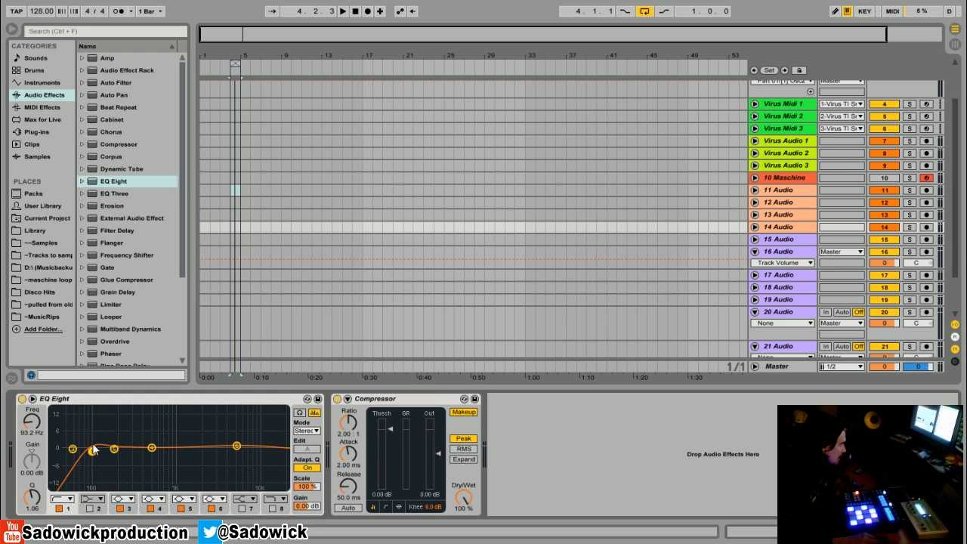
drag(94, 454, 116, 452)
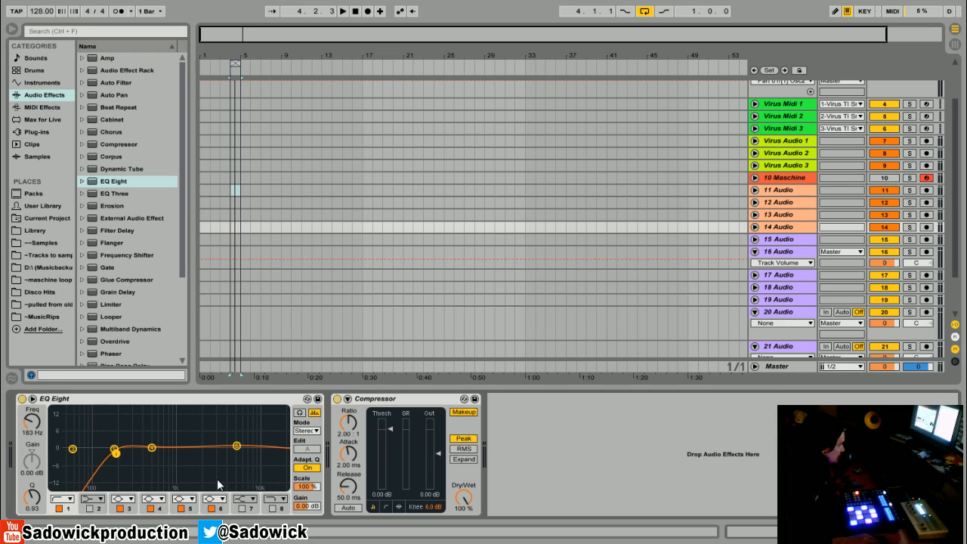
Shape a low-mid dip on band 4 with a Q of 2.49, and set the band 1 low cut to 110 Hz with Q 0.53.
mouse_move(152, 448)
mouse_down()
mouse_move(163, 456)
mouse_move(109, 455)
mouse_move(161, 453)
mouse_up()
drag(33, 495, 33, 468)
mouse_move(174, 454)
mouse_down()
mouse_move(163, 455)
mouse_move(173, 488)
mouse_move(156, 461)
mouse_move(162, 484)
mouse_move(128, 453)
mouse_move(155, 454)
mouse_move(148, 487)
mouse_move(202, 488)
mouse_move(157, 488)
mouse_move(158, 458)
mouse_up()
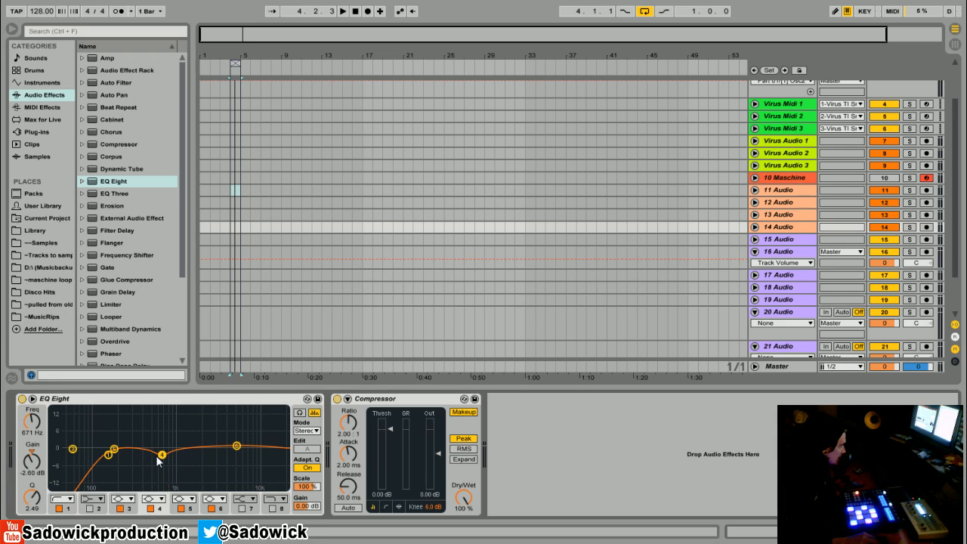
drag(162, 455, 157, 458)
drag(157, 457, 98, 462)
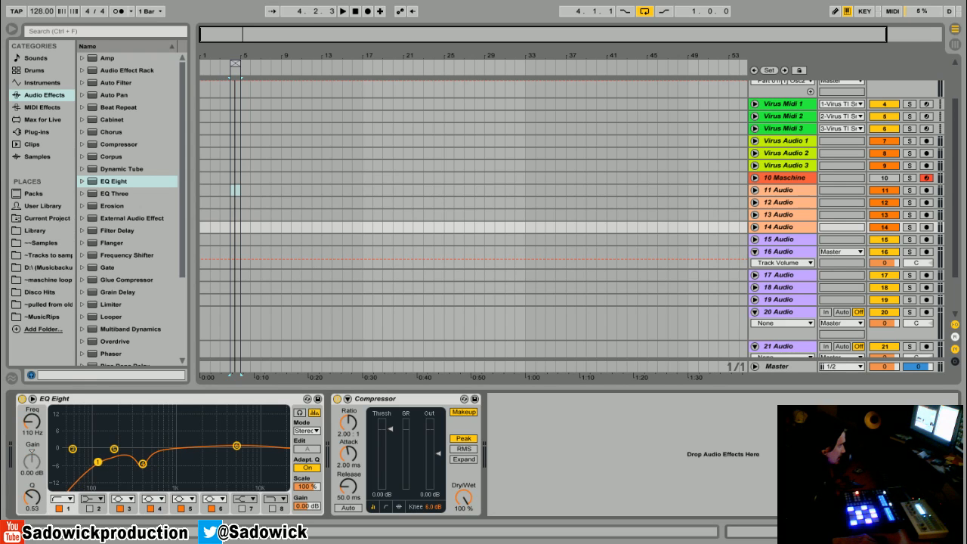
Try a 14 dB boost at 4.33 kHz on band 6, and rework it into a 1.36 dB cut at 4.33 kHz with Q 1.19.
drag(237, 446, 228, 411)
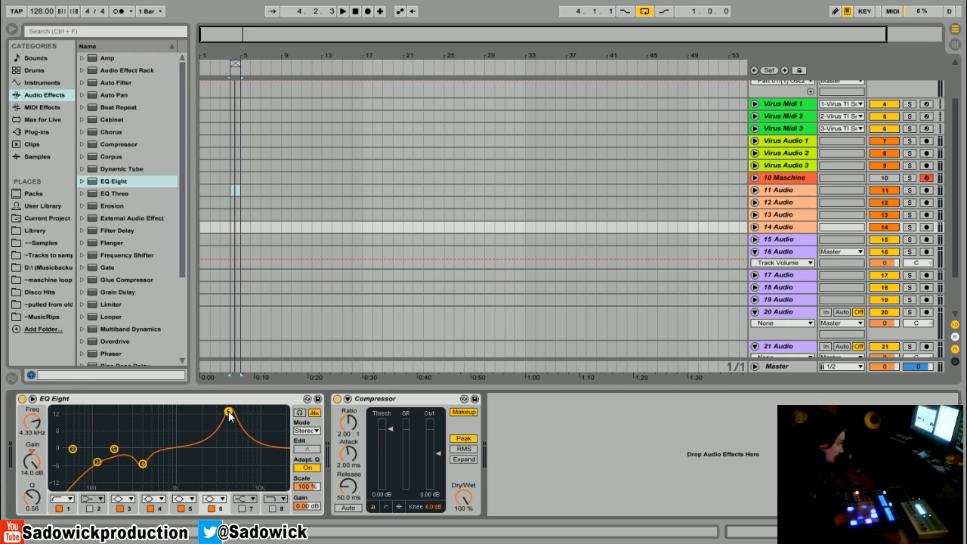
drag(228, 411, 246, 444)
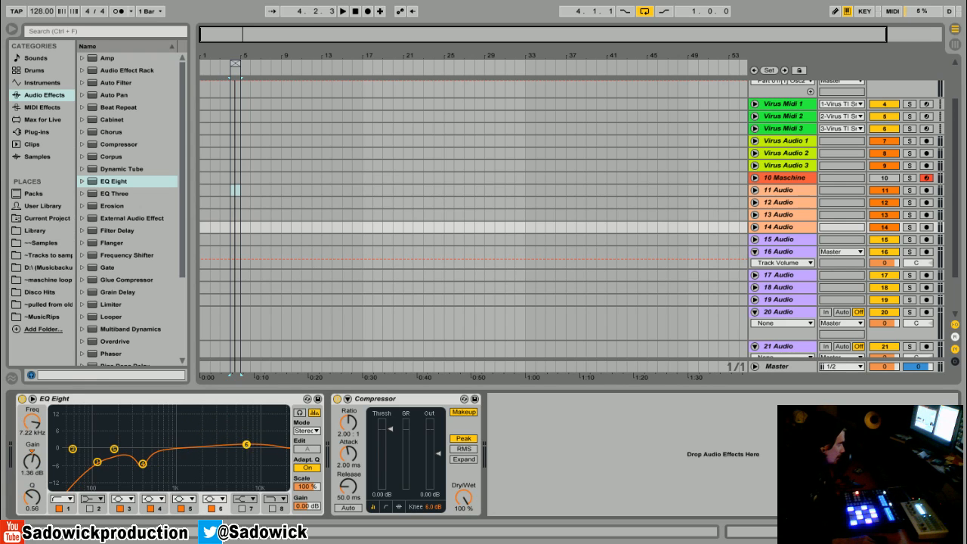
drag(24, 505, 24, 488)
drag(249, 448, 246, 444)
drag(244, 440, 222, 452)
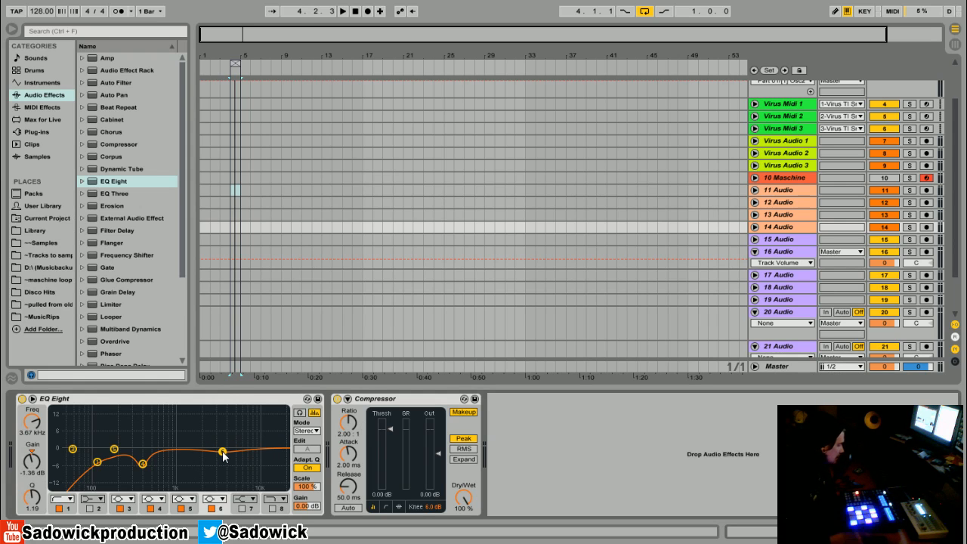
mouse_move(222, 452)
mouse_down()
mouse_move(212, 462)
mouse_move(233, 464)
mouse_move(228, 452)
mouse_up()
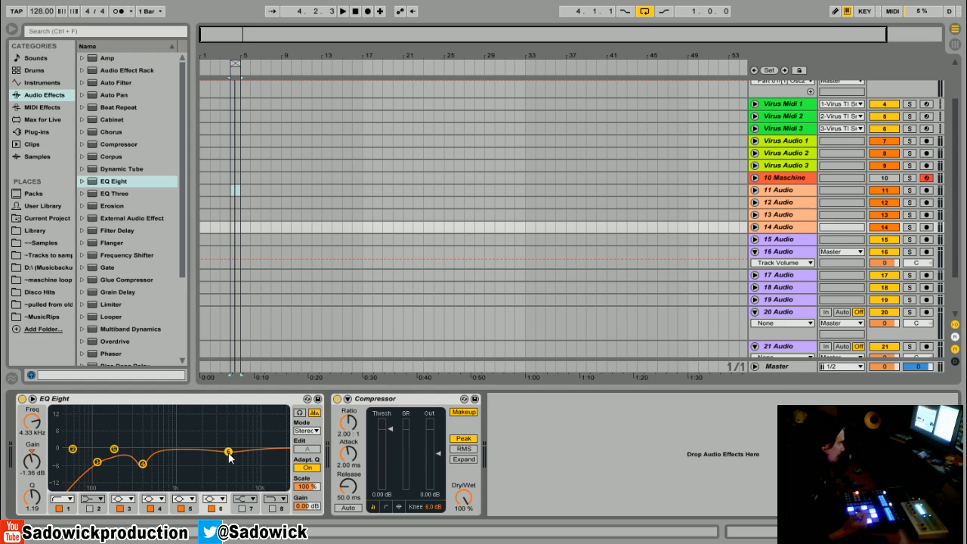
Raise band 6 to a slight high-frequency boost, and shift the band 1 low cut down to the lowest bass.
mouse_move(229, 452)
mouse_down()
mouse_move(243, 445)
mouse_move(235, 443)
mouse_up()
mouse_move(97, 462)
mouse_down()
mouse_move(93, 446)
mouse_move(130, 476)
mouse_move(91, 456)
mouse_up()
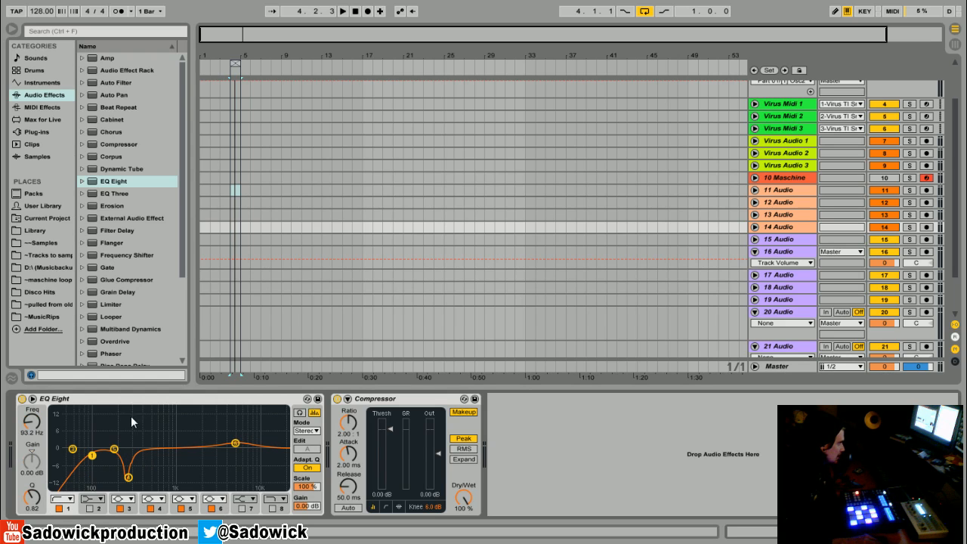
drag(128, 477, 61, 456)
click(91, 456)
Deepen the band 4 cut around 300 Hz, and place band 6 beside it as a 4.09 dB boost at 483 Hz.
mouse_move(136, 458)
mouse_down()
mouse_move(131, 480)
mouse_move(131, 471)
mouse_up()
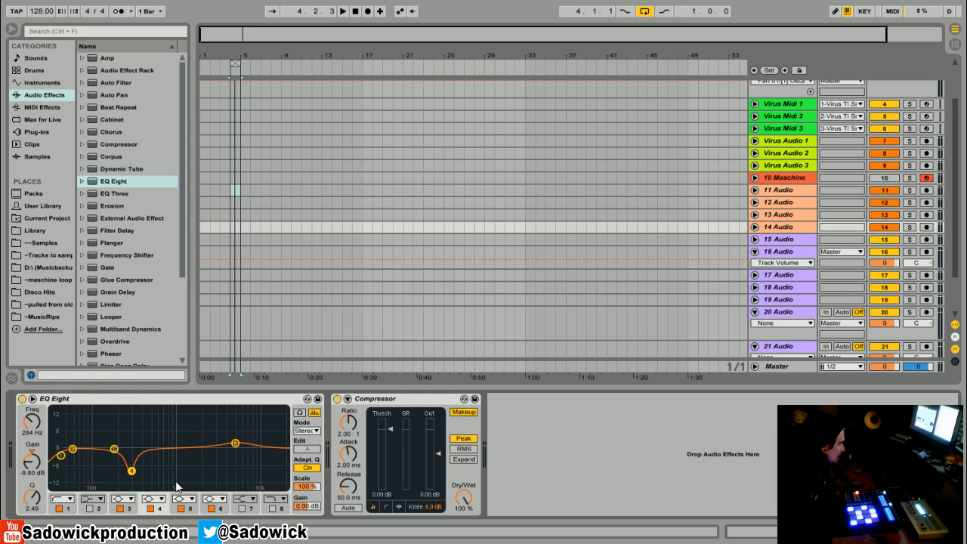
mouse_move(133, 472)
mouse_down()
mouse_move(163, 467)
mouse_move(92, 471)
mouse_move(189, 461)
mouse_move(142, 466)
mouse_move(141, 475)
mouse_move(134, 463)
mouse_move(127, 475)
mouse_move(125, 462)
mouse_move(121, 483)
mouse_move(133, 470)
mouse_up()
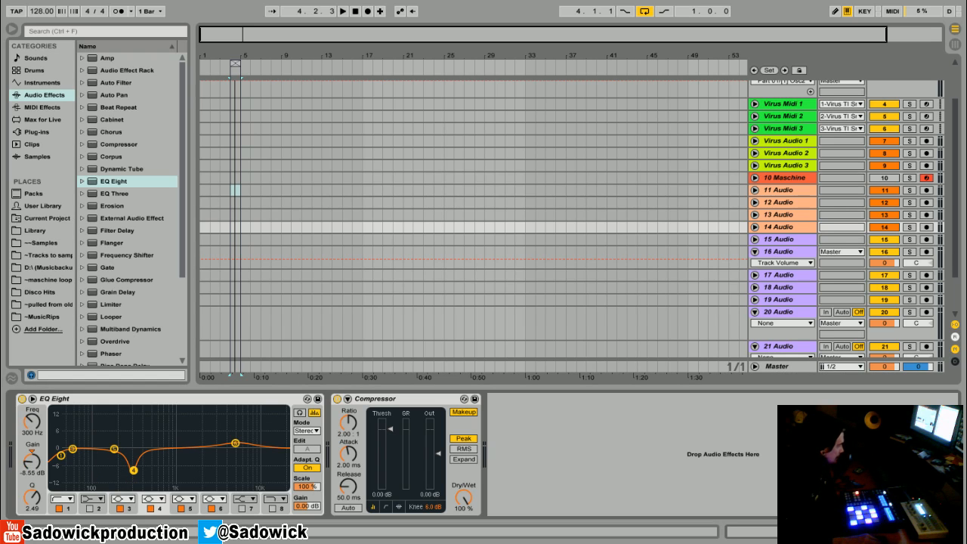
drag(235, 449, 158, 440)
drag(133, 472, 136, 483)
drag(158, 441, 150, 436)
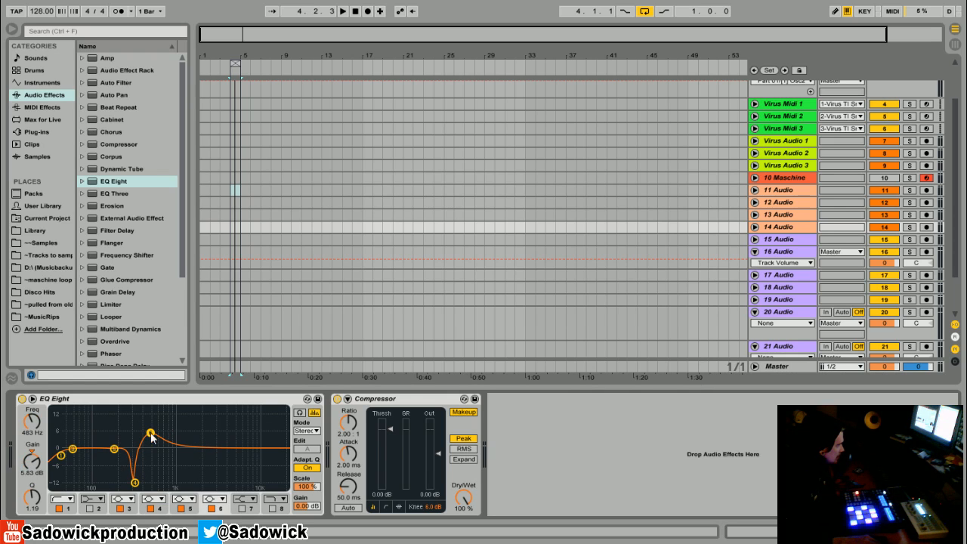
drag(135, 483, 136, 478)
drag(151, 433, 151, 438)
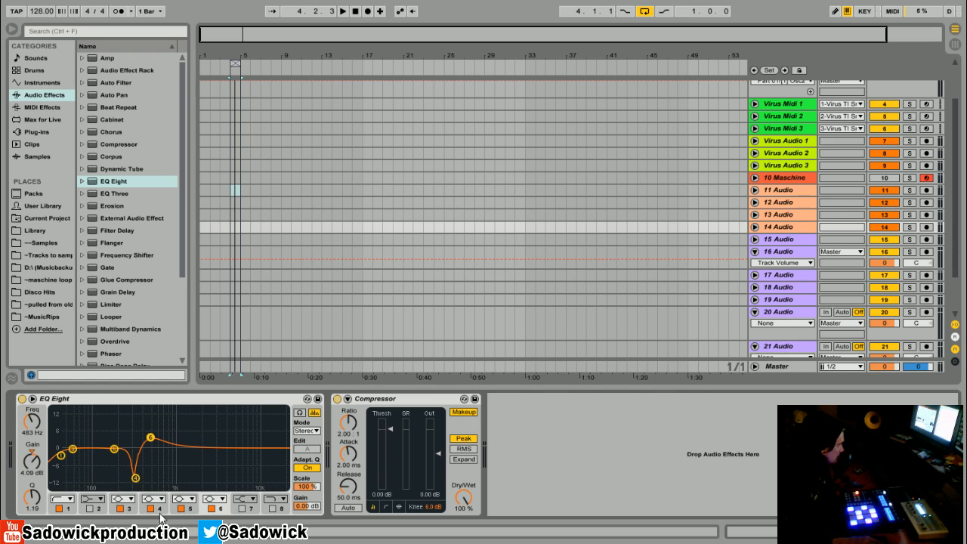
Move band 6 up to 5.69 kHz as a wide 6.57 dB boost with a Q of 0.52.
drag(152, 439, 204, 433)
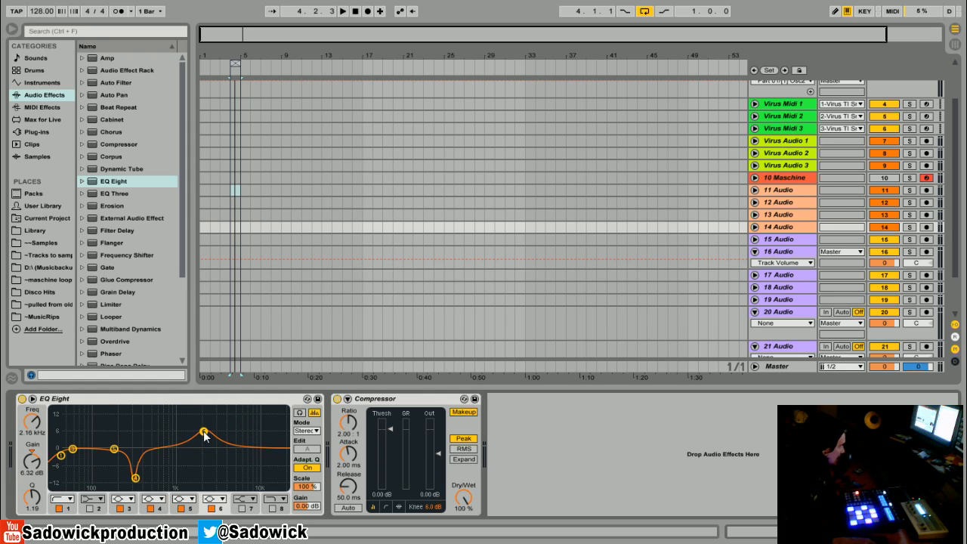
drag(204, 435, 238, 431)
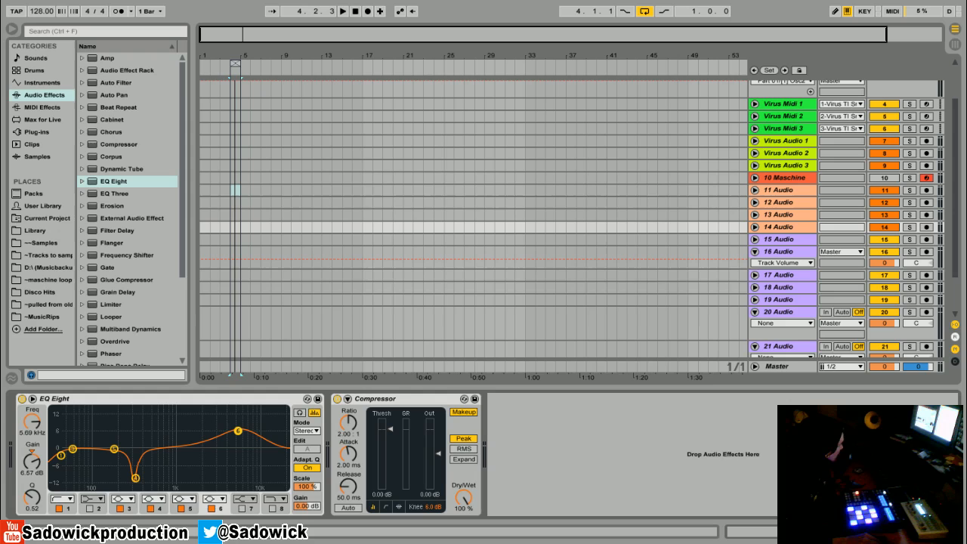